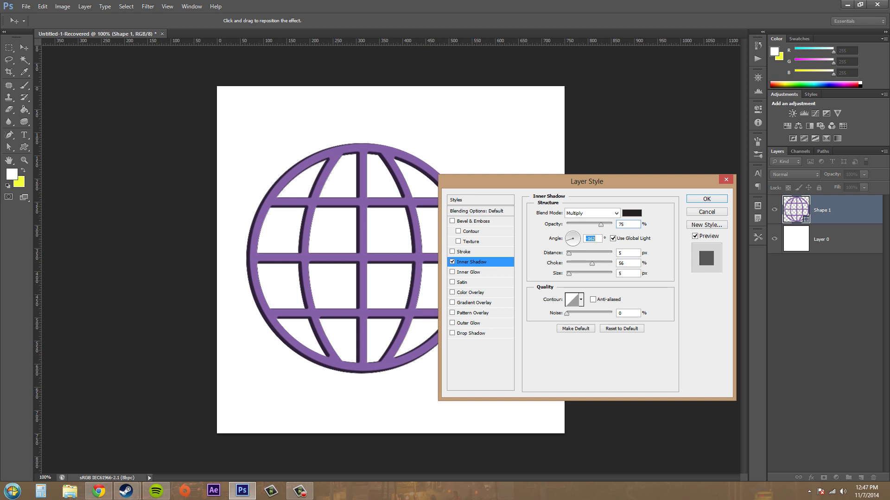
Cancel the Layer Style dialog so Shape 1's globe loses its Inner Shadow effect
left_click(714, 215)
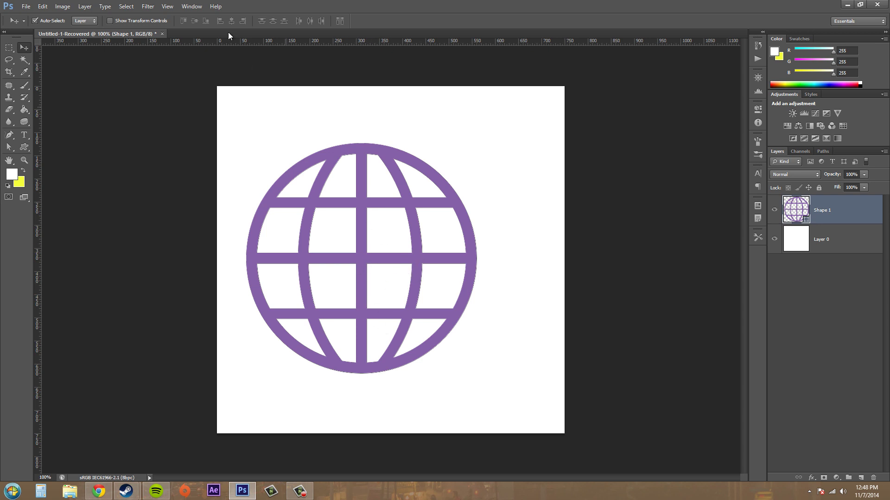
Switch to the Custom Shape tool with the globe shape, then add an Inner Shadow to Shape 1
left_click(27, 143)
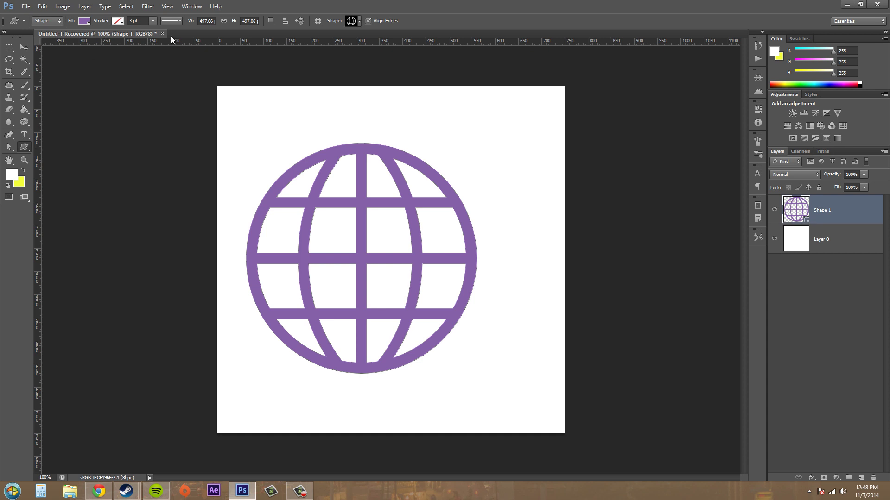
left_click(360, 21)
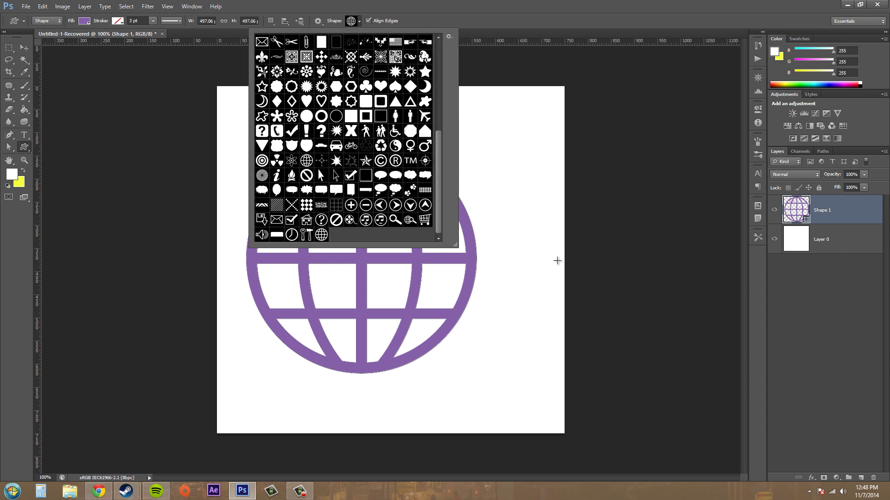
left_click(622, 264)
left_click(328, 202)
left_click(425, 277)
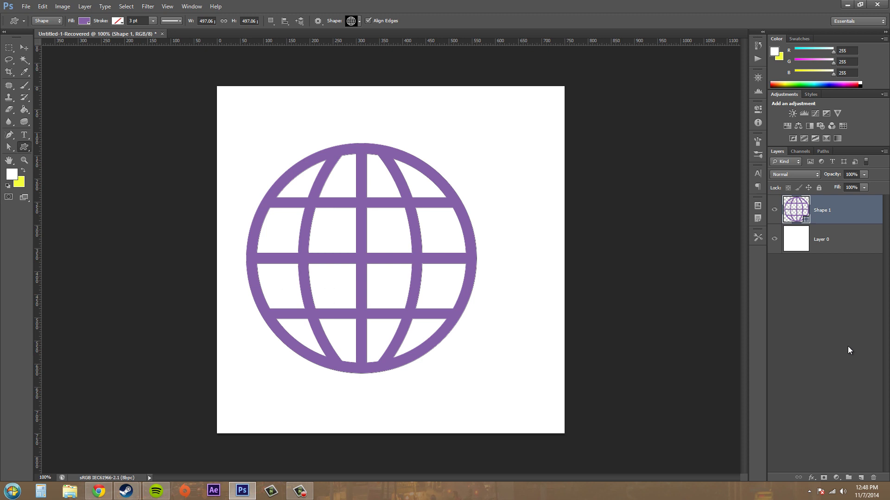
left_click(811, 478)
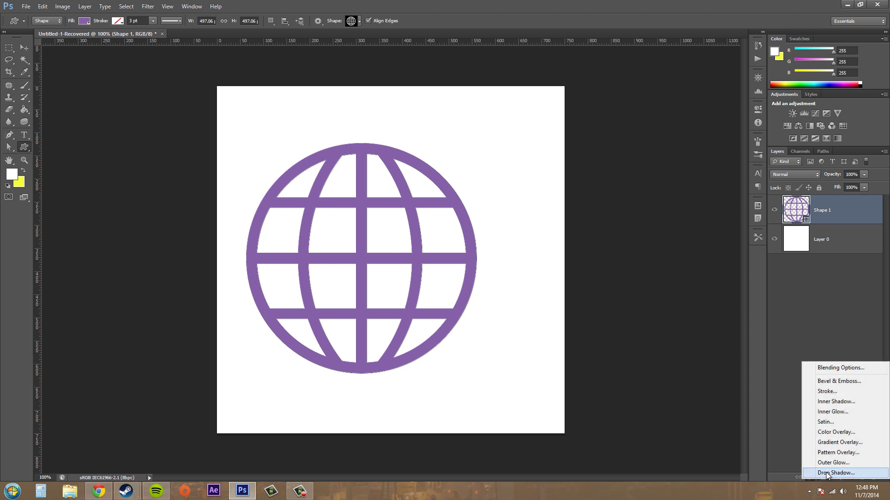
left_click(834, 402)
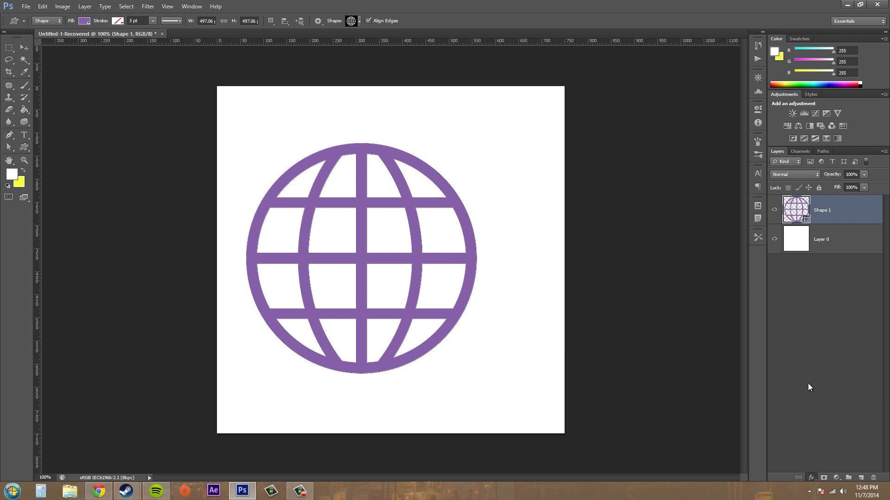
Move the Layer Style dialog aside and keep a dark Multiply inner shadow at 75% opacity
left_click_drag(494, 154, 668, 239)
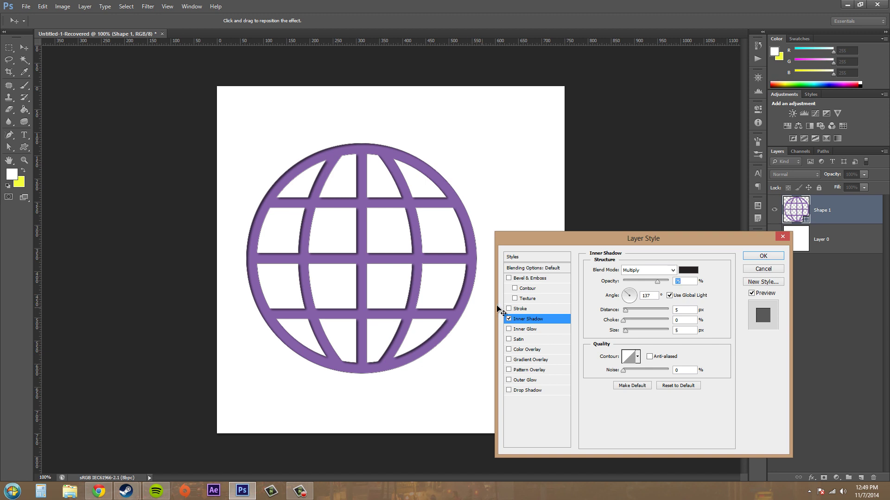
left_click(637, 270)
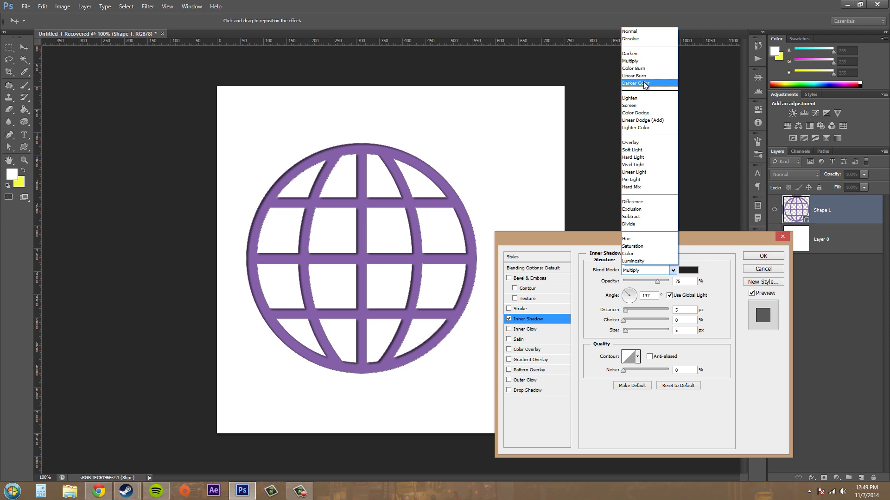
left_click(739, 276)
left_click(688, 271)
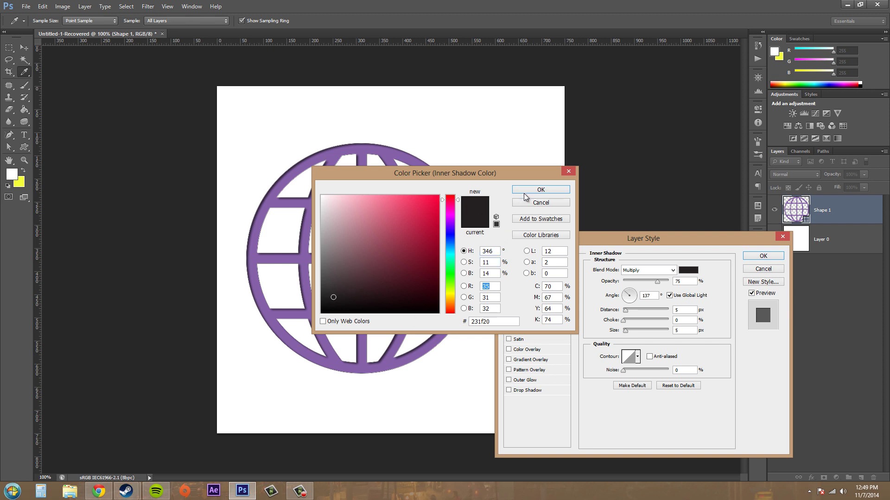
left_click(537, 191)
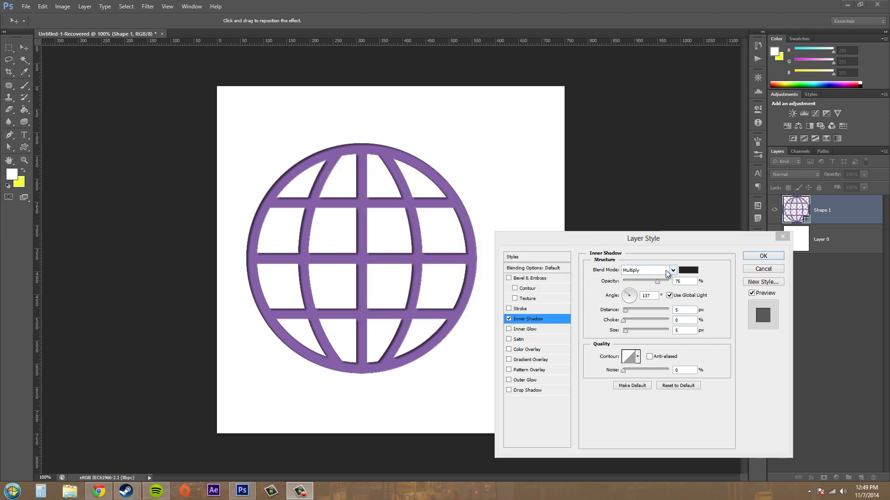
Raise the inner shadow opacity to 82% and rotate its angle to -43°
left_click(657, 283)
left_click_drag(657, 284, 626, 292)
left_click(625, 300)
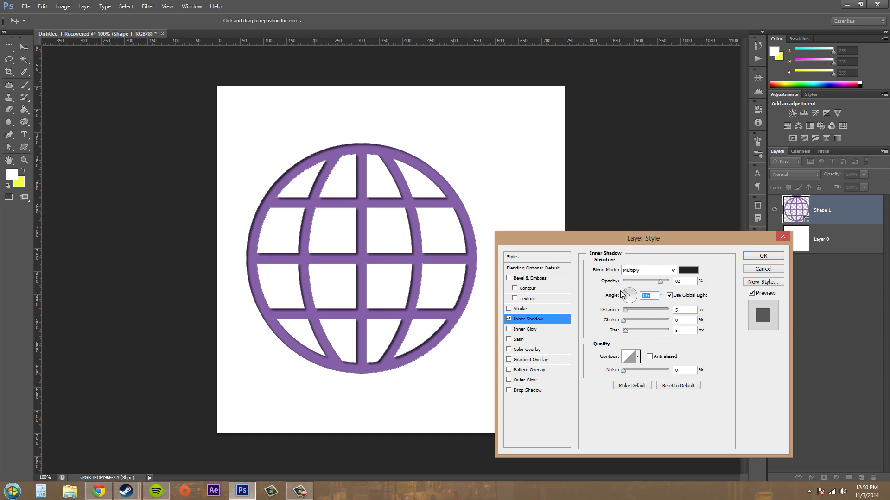
left_click_drag(627, 295, 638, 306)
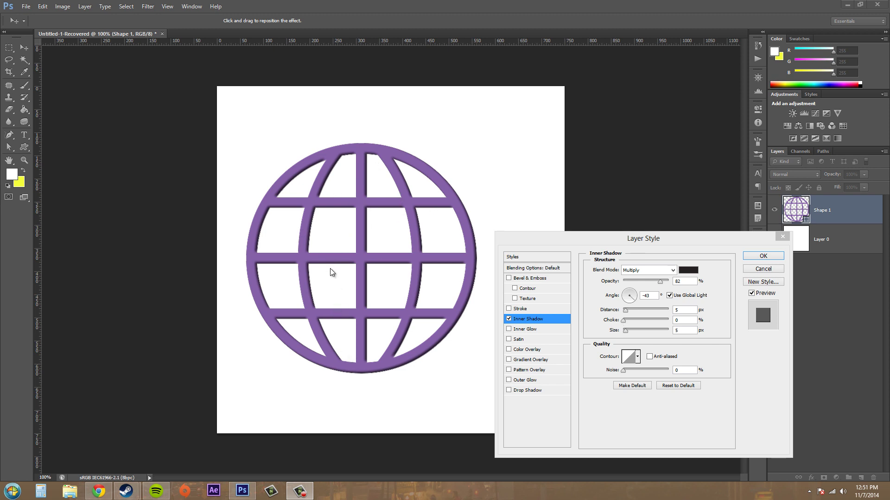
Try larger and smaller inner shadow distances, then reset to defaults: 75% opacity, 5 px distance
left_click(631, 317)
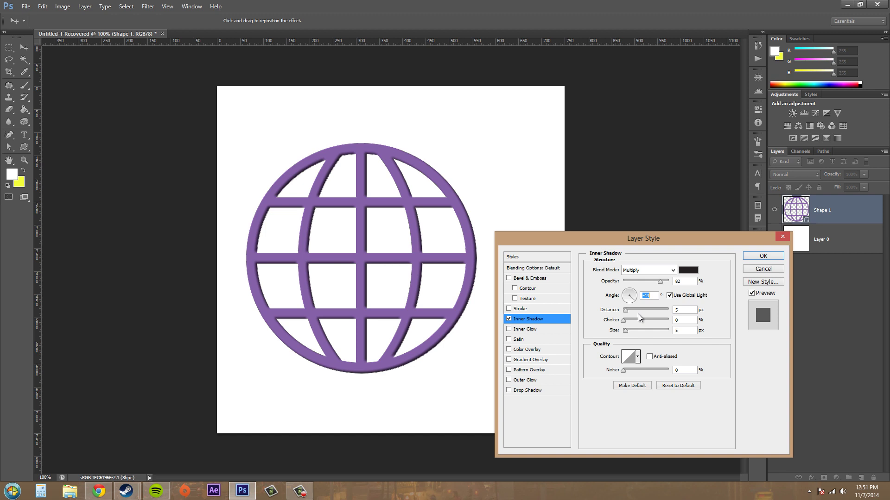
left_click_drag(626, 311, 652, 320)
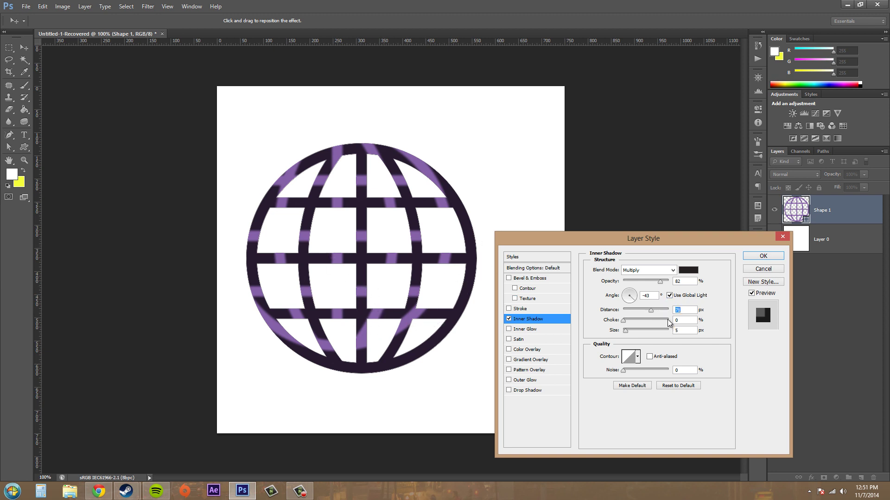
left_click_drag(651, 310, 624, 319)
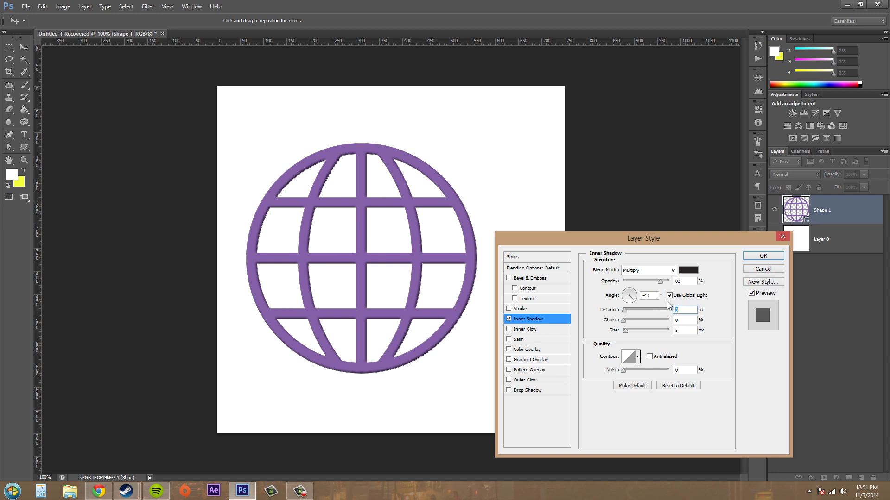
left_click(675, 389)
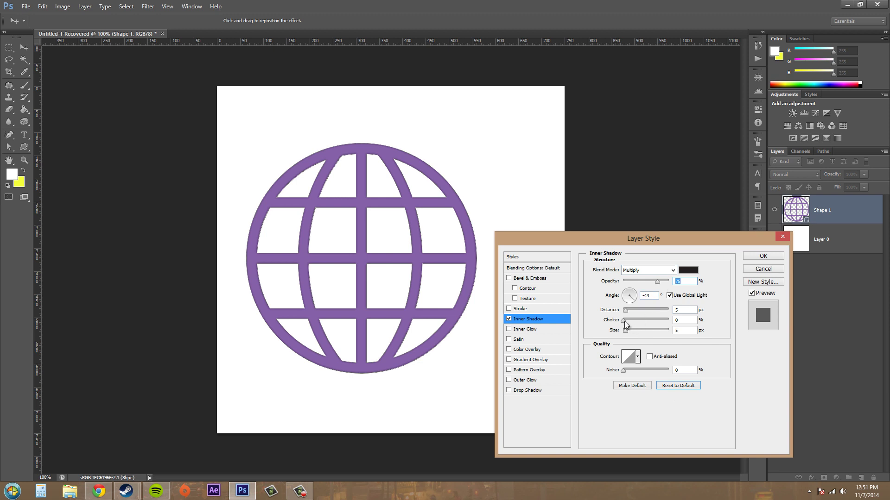
Set the inner shadow choke to 50% and bring its size back to 0 px
left_click_drag(624, 320, 648, 330)
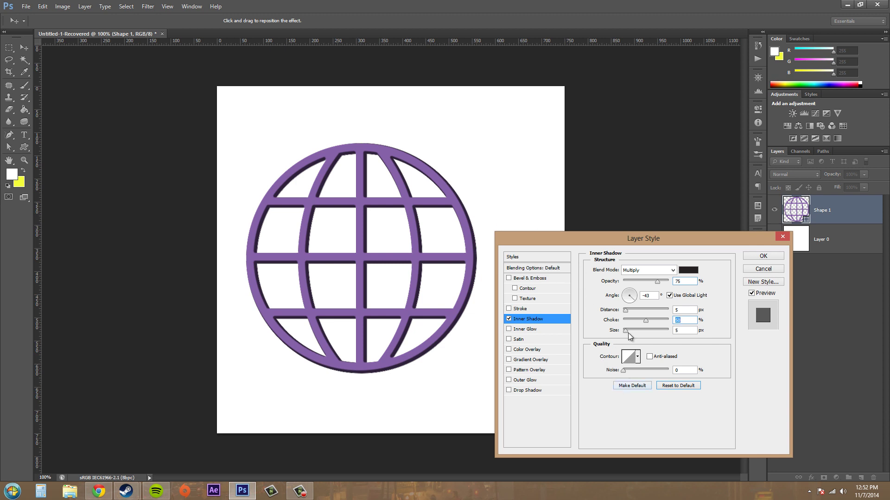
left_click_drag(626, 335, 631, 335)
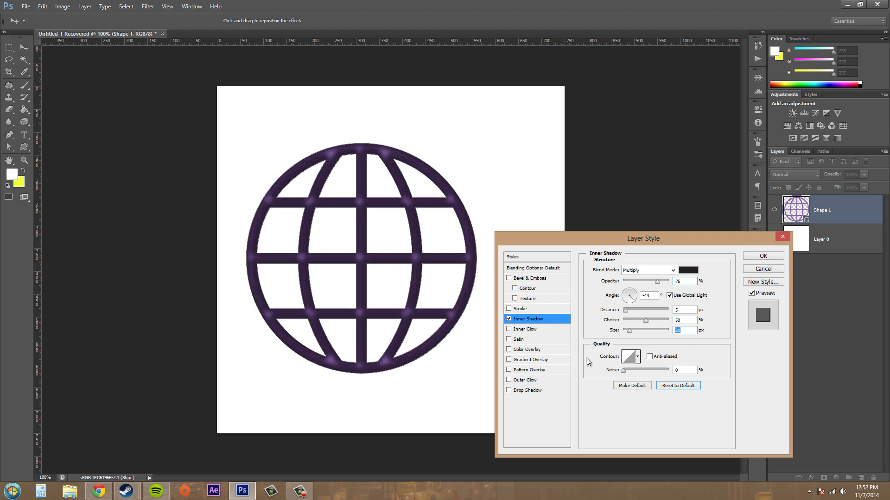
mouse_move(631, 335)
left_mouse_down()
mouse_move(667, 335)
mouse_move(624, 337)
left_mouse_up()
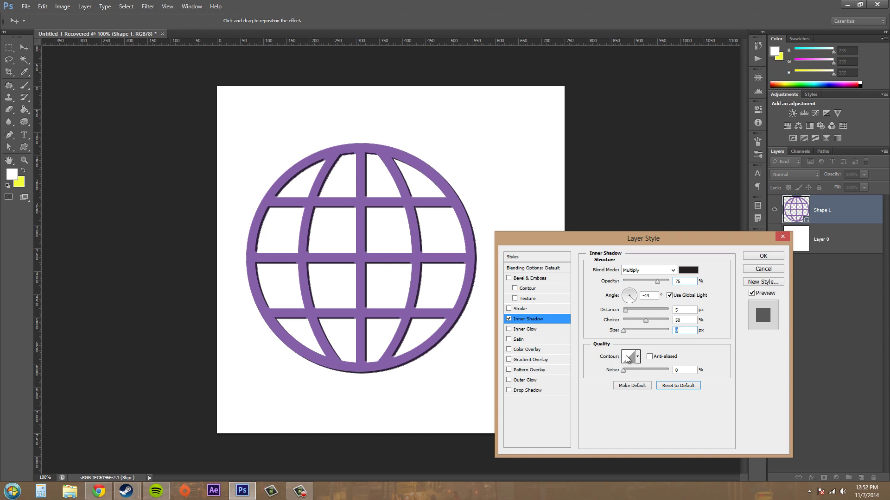
Open the shadow's Contour Editor, move it aside, and preview the Cone and Cone - Inverted presets
left_click(630, 360)
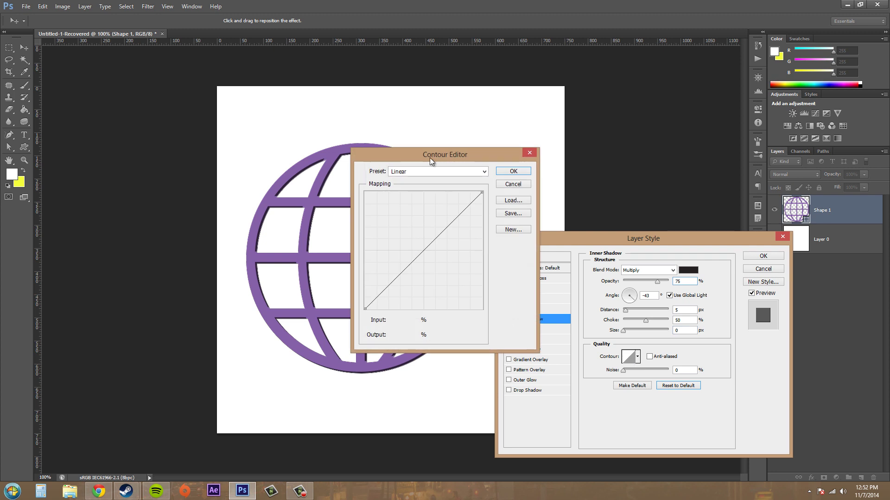
left_click_drag(436, 158, 662, 245)
left_click(658, 260)
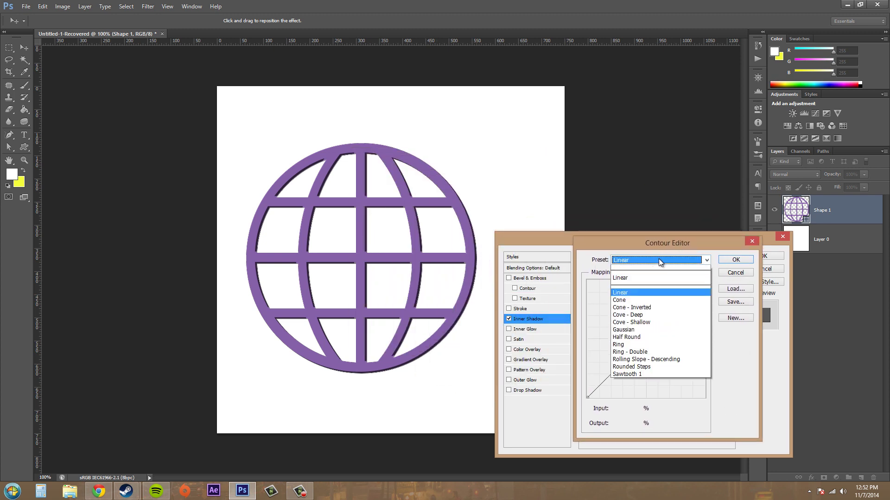
left_click(641, 304)
left_click(644, 259)
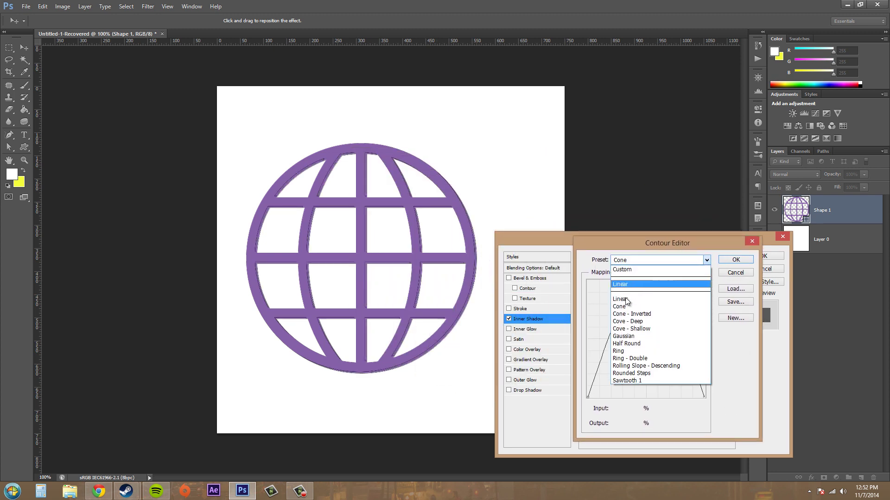
left_click(627, 316)
Preview the Cove - Shallow, Gaussian and Ring contours, then cancel to keep Linear
left_click(646, 260)
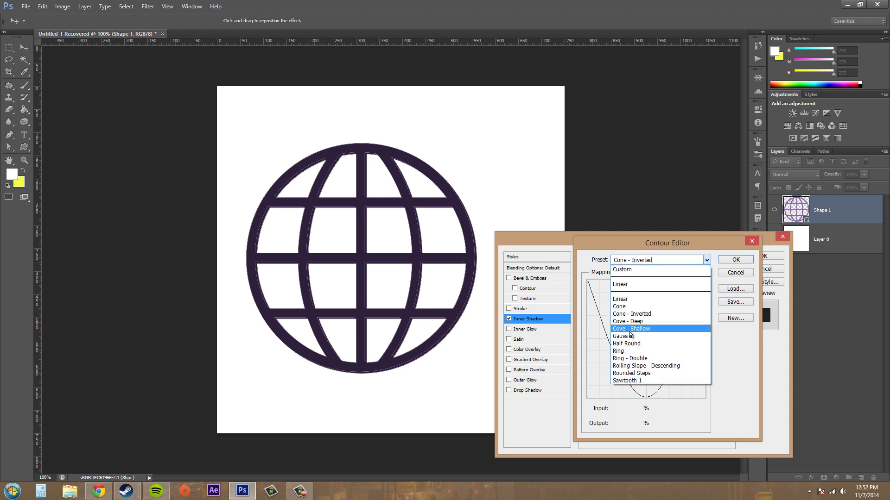
left_click(635, 329)
left_click(648, 261)
left_click(629, 337)
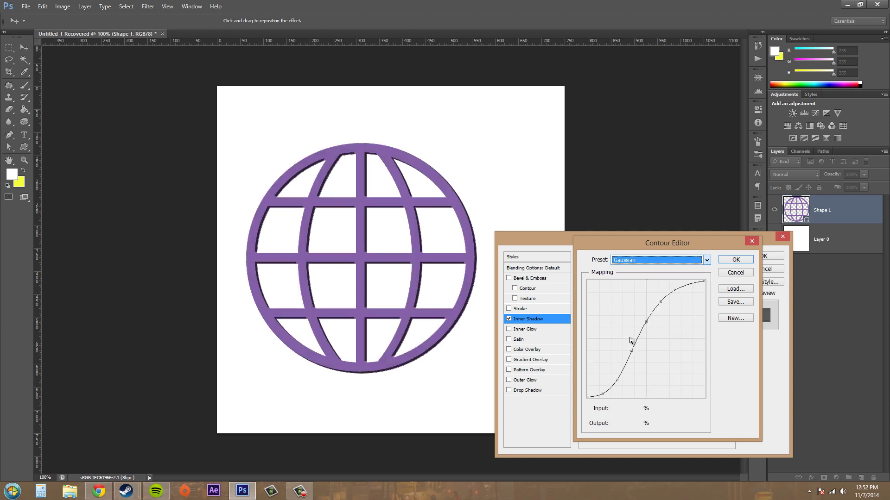
left_click(649, 260)
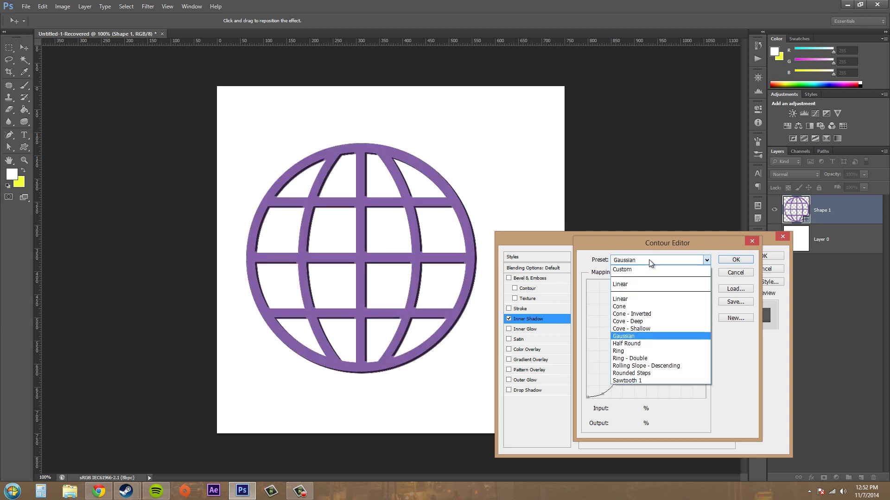
left_click(631, 351)
left_click(735, 273)
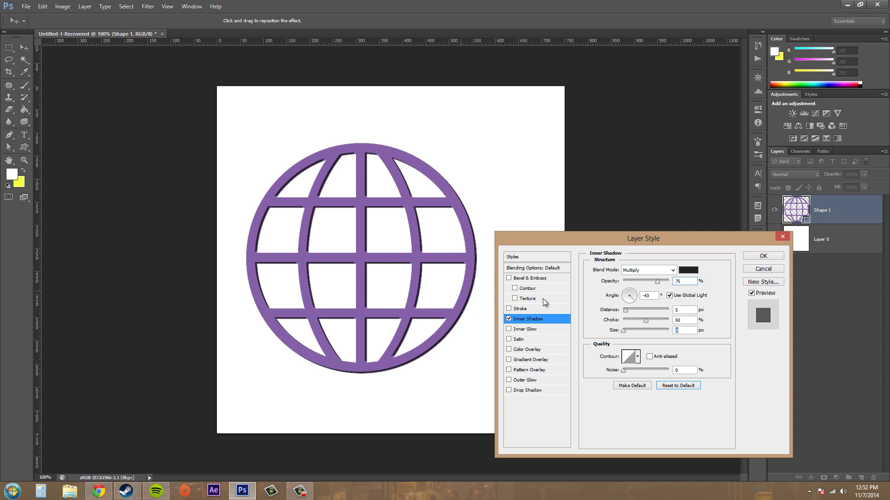
left_click(649, 356)
left_click(649, 357)
left_click_drag(623, 370, 597, 369)
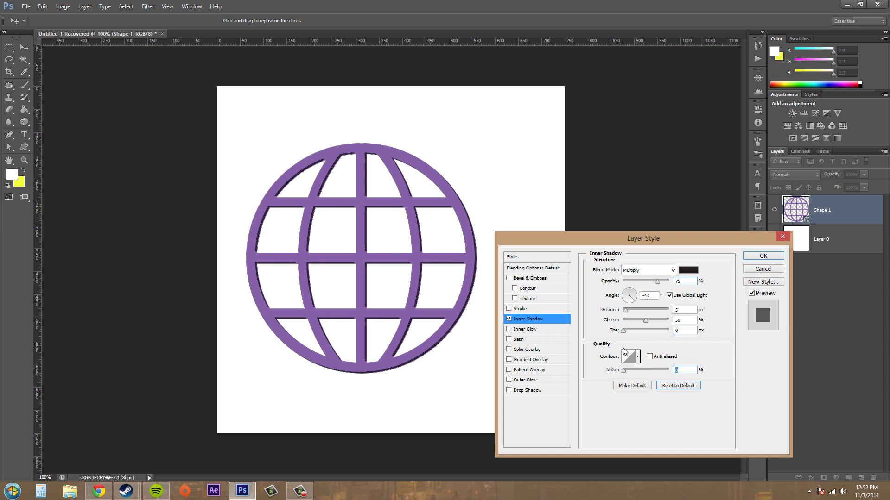